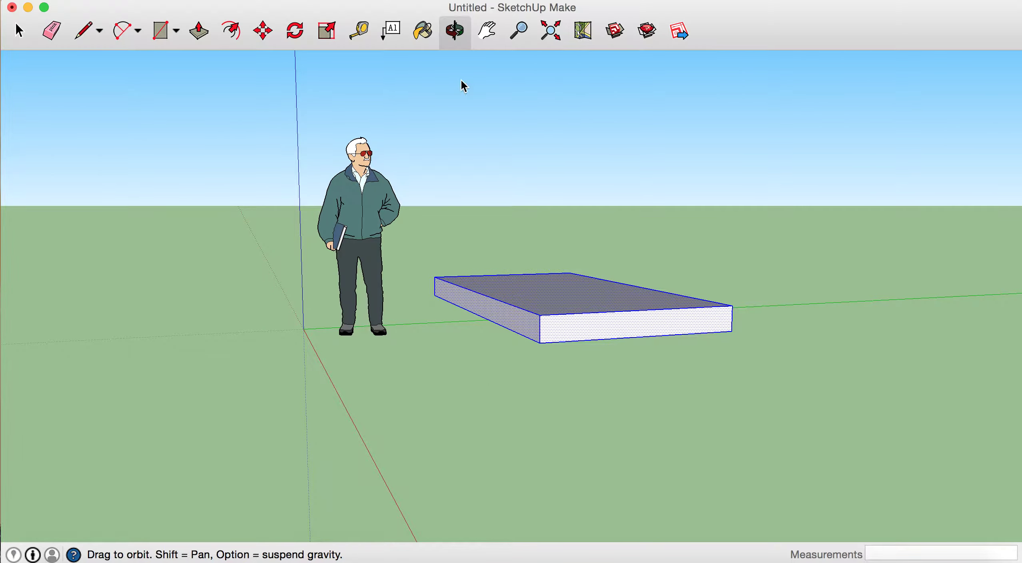
Draw a rectangle about 0.26 m by 0.20 m in one corner of the slab's underside.
{"action": "mouse_move", "coordinate": [456, 182]}
{"action": "left_mouse_down"}
{"action": "mouse_move", "coordinate": [404, 142]}
{"action": "mouse_move", "coordinate": [375, 153]}
{"action": "mouse_move", "coordinate": [456, 199]}
{"action": "left_mouse_up"}
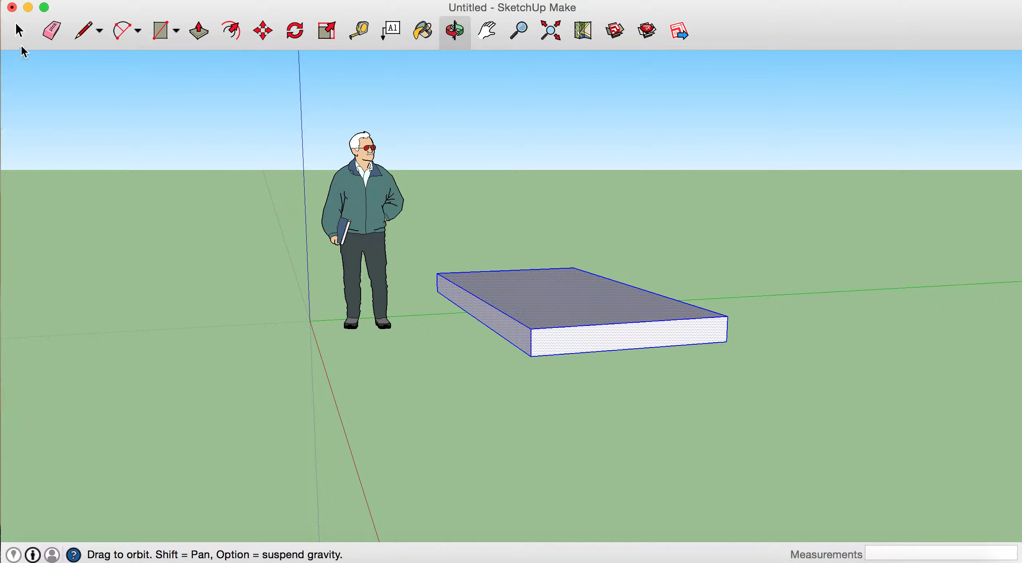
{"action": "left_click", "coordinate": [21, 38]}
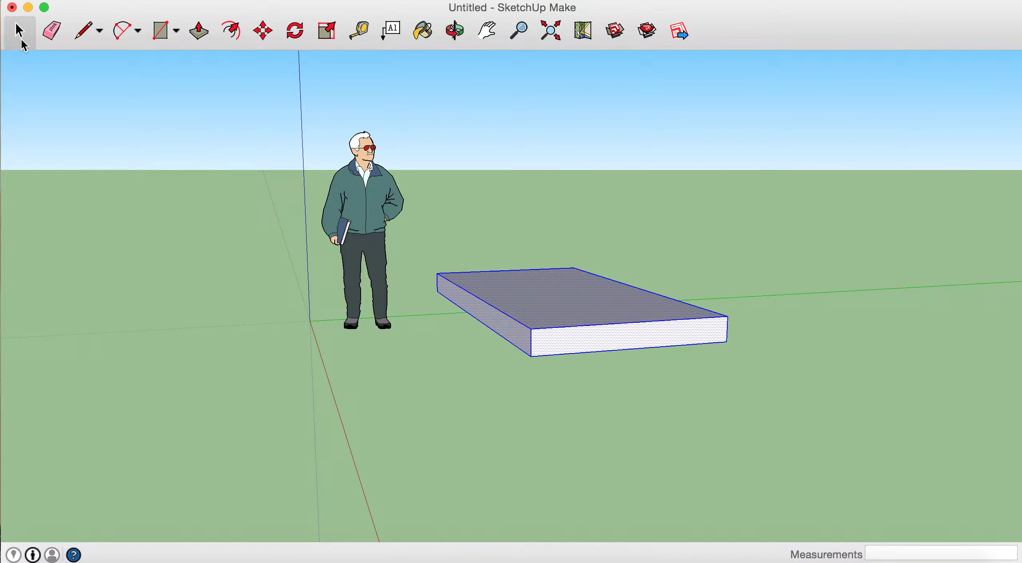
{"action": "left_click", "coordinate": [454, 393]}
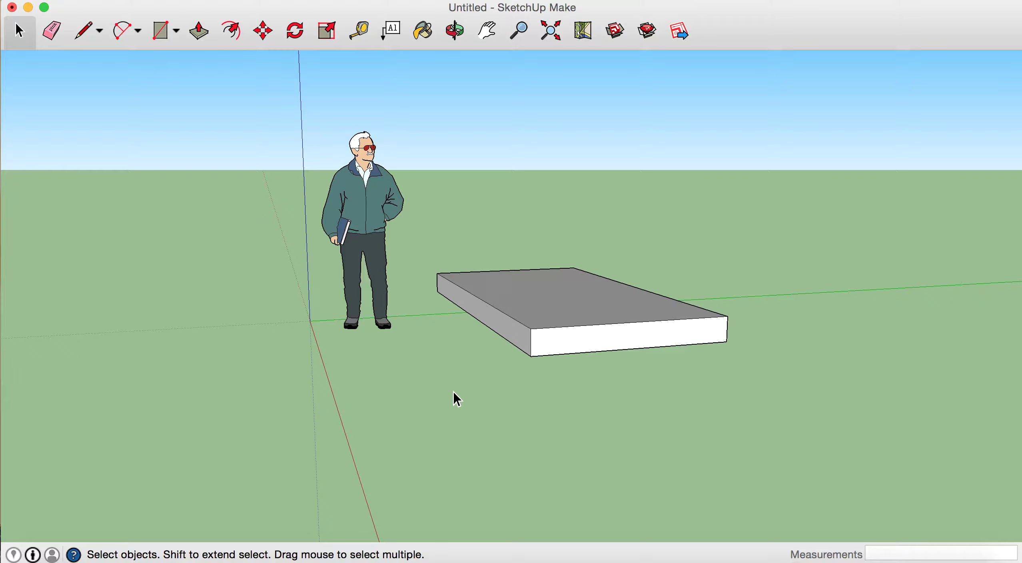
{"action": "left_click", "coordinate": [455, 31]}
{"action": "left_click_drag", "start_coordinate": [499, 390], "coordinate": [495, 265]}
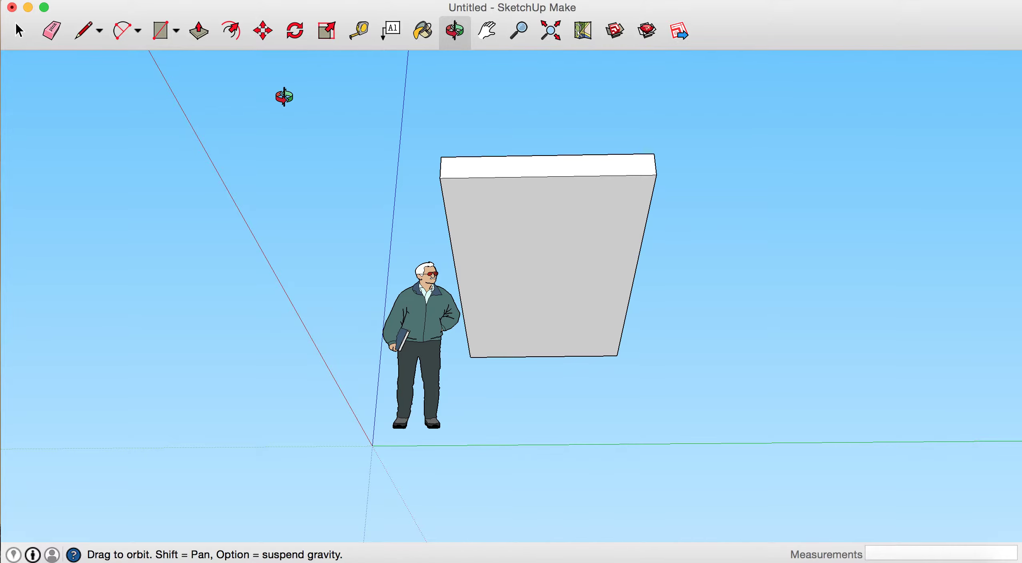
{"action": "left_click", "coordinate": [160, 32]}
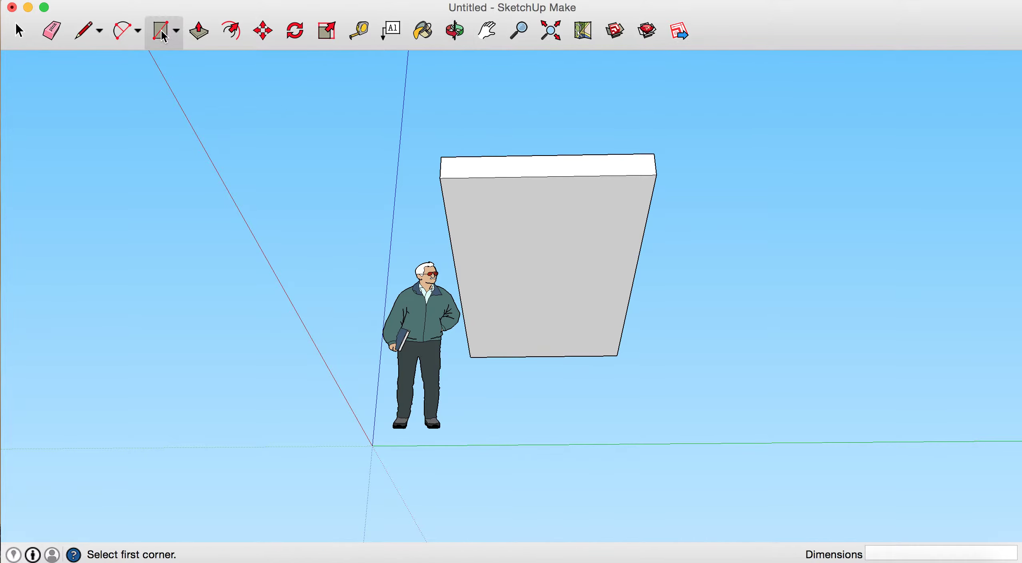
{"action": "left_click", "coordinate": [440, 178]}
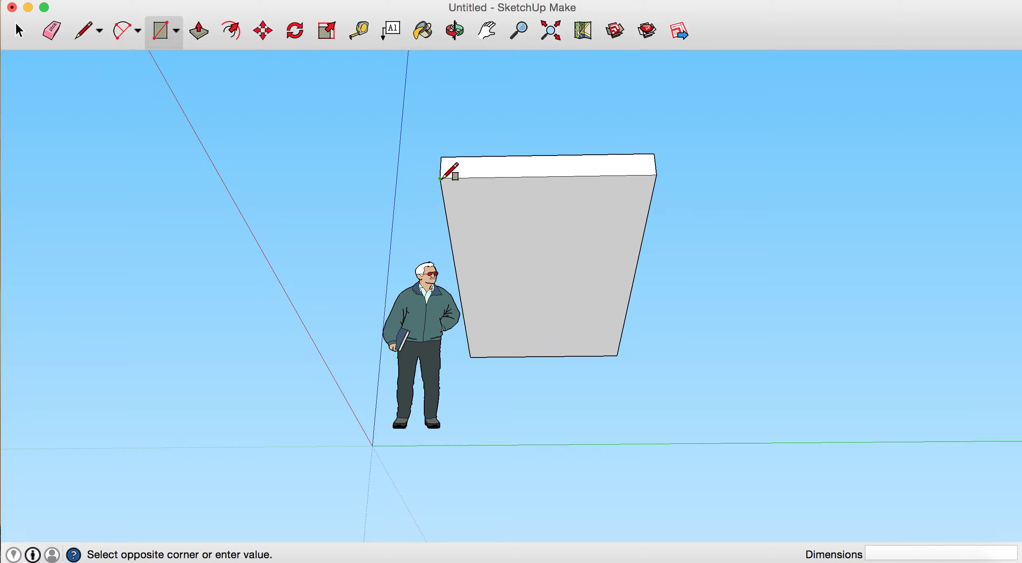
{"action": "left_click", "coordinate": [480, 206]}
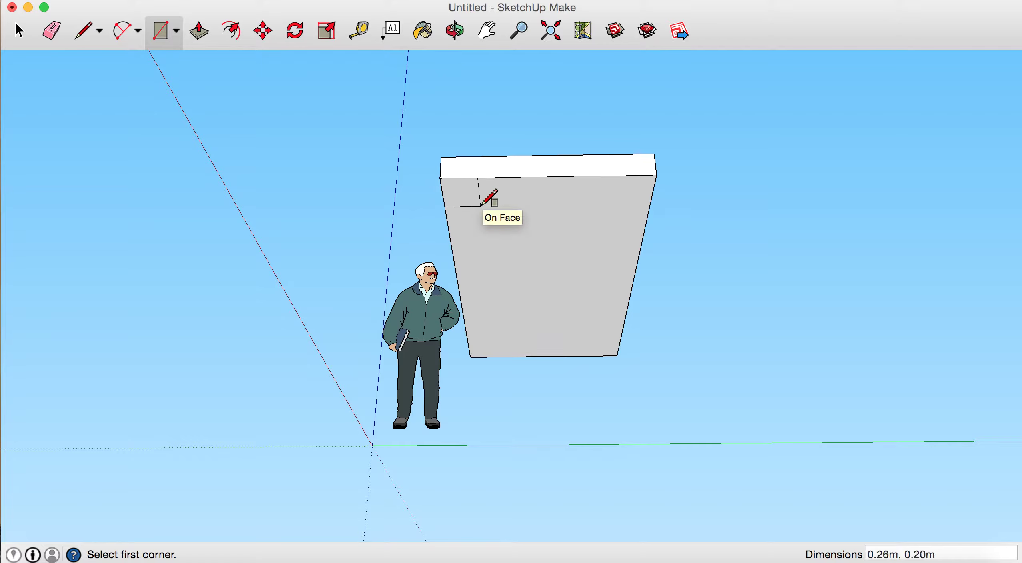
Copy the corner rectangle's face and paste it into the other three corners of the slab's underside.
{"action": "left_click", "coordinate": [20, 32]}
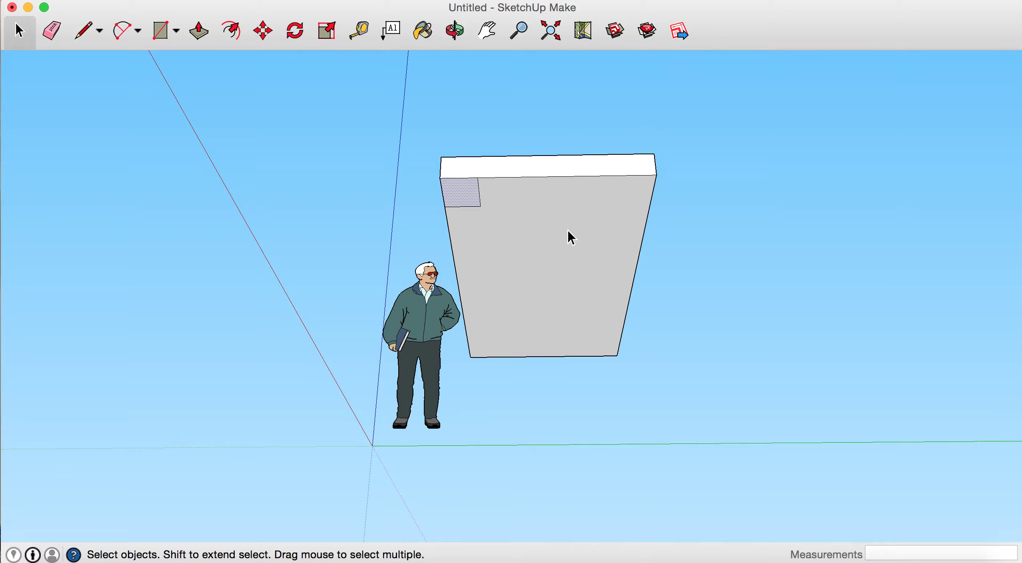
{"action": "key", "text": "super+v"}
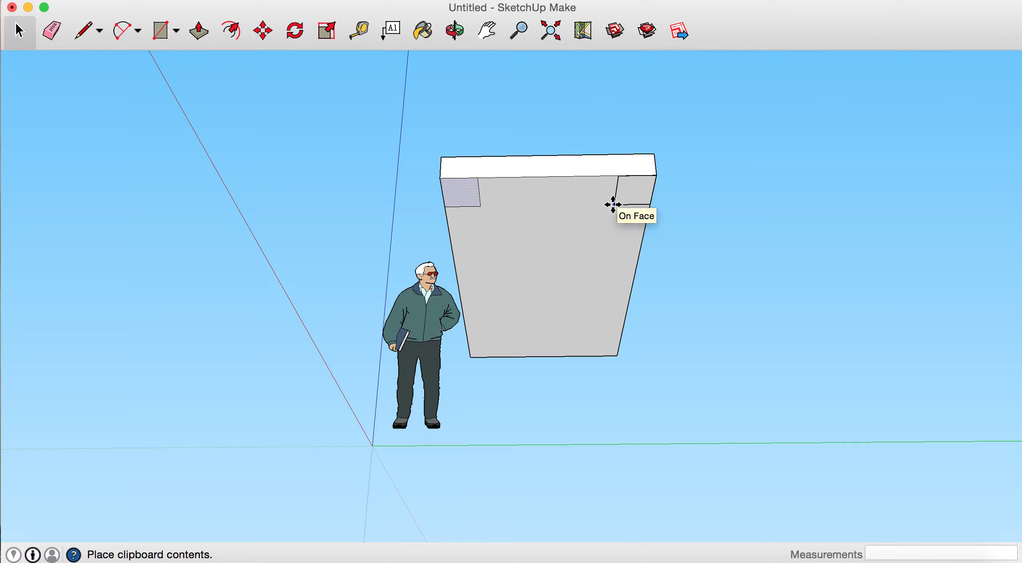
{"action": "left_click", "coordinate": [613, 204]}
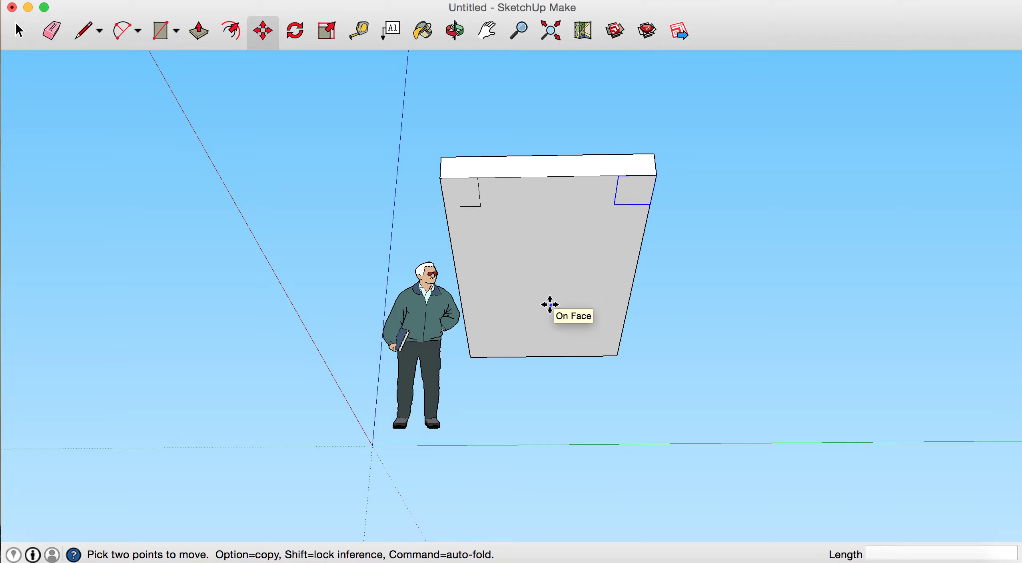
{"action": "key", "text": "super+v"}
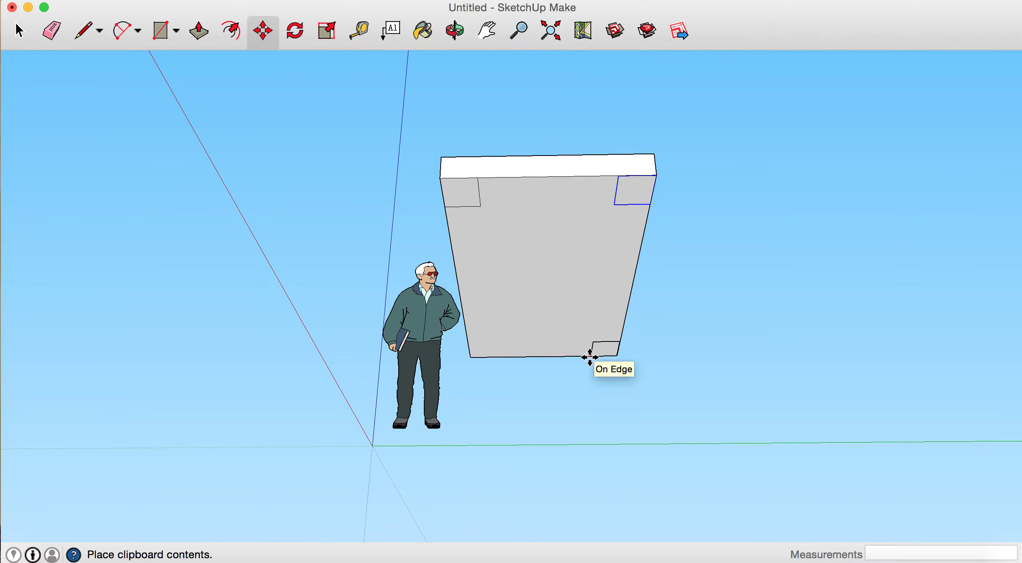
{"action": "left_click", "coordinate": [590, 357]}
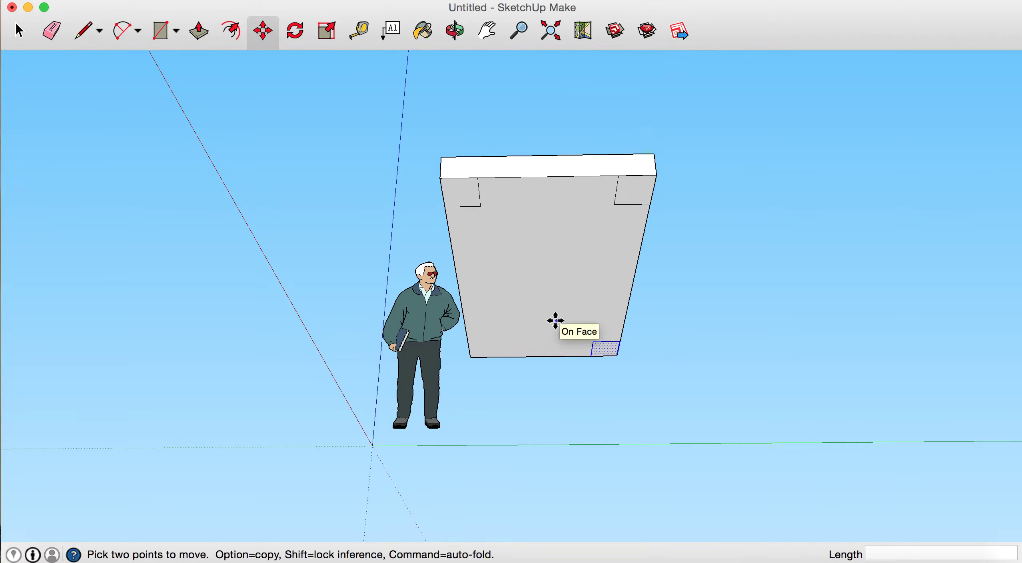
{"action": "key", "text": "super+v"}
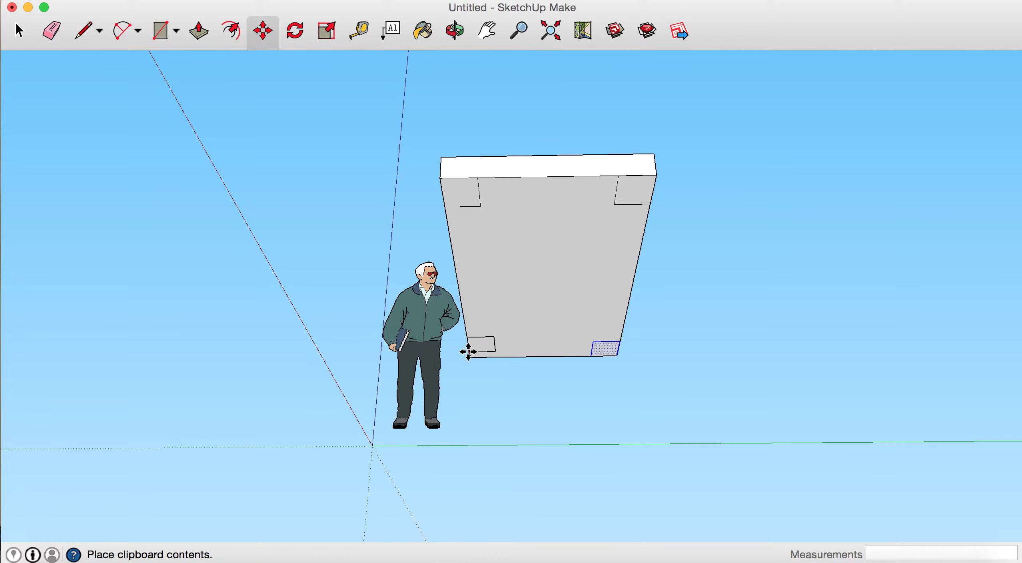
{"action": "left_click", "coordinate": [470, 357]}
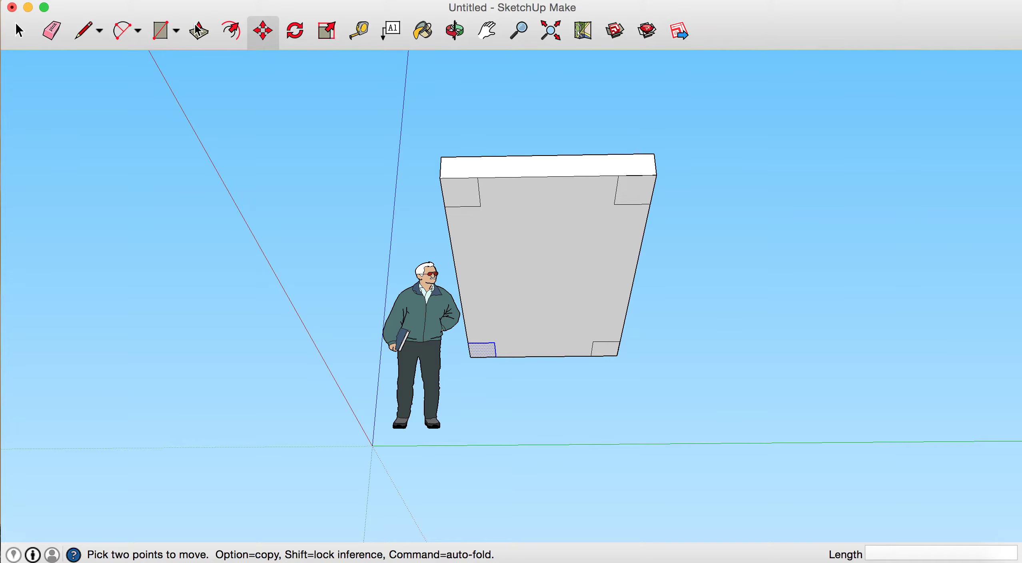
Push/Pull the first corner rectangle downward about 0.38 m to form a table leg.
{"action": "left_click", "coordinate": [198, 36]}
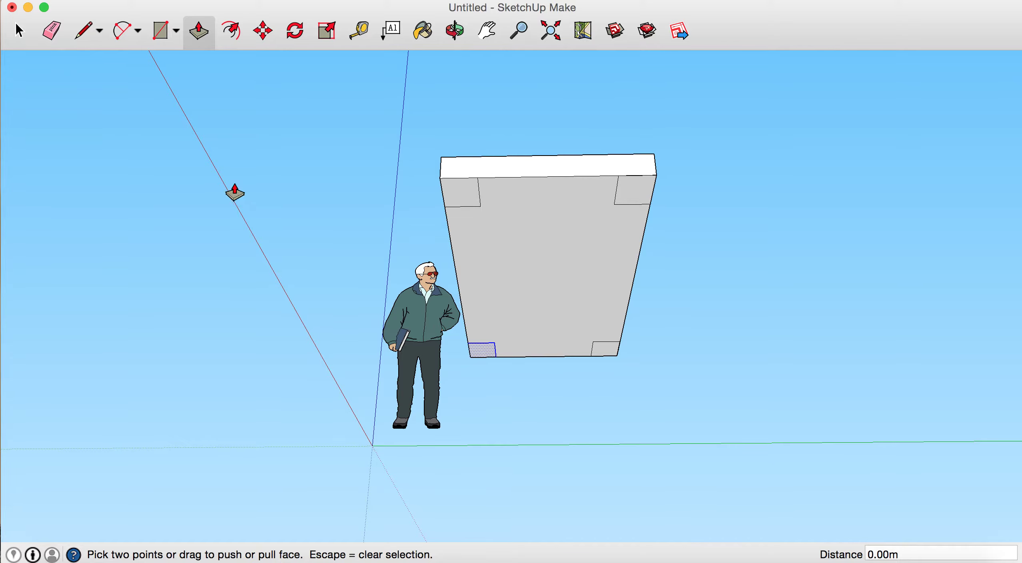
{"action": "left_click", "coordinate": [25, 31]}
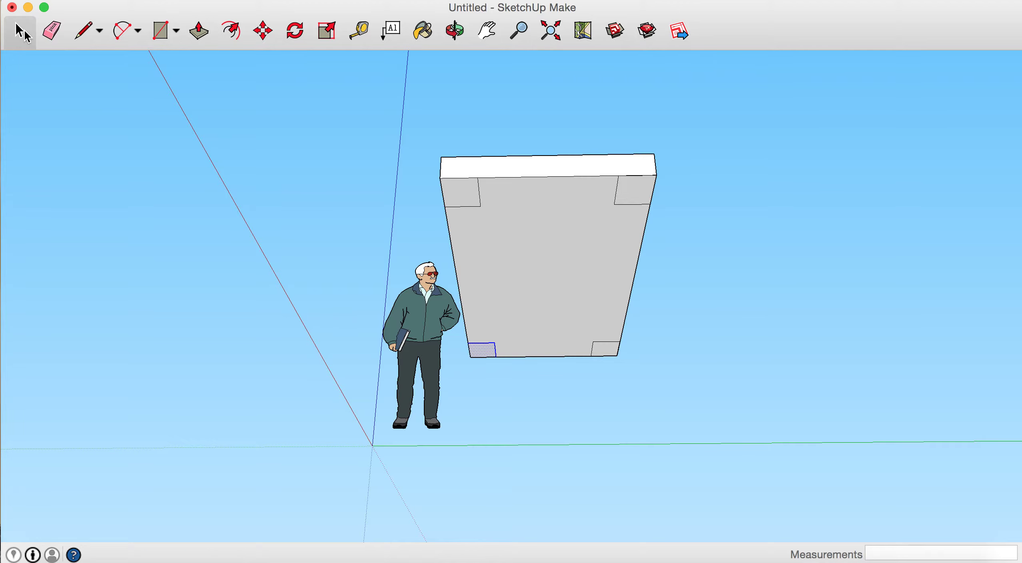
{"action": "left_click", "coordinate": [416, 193]}
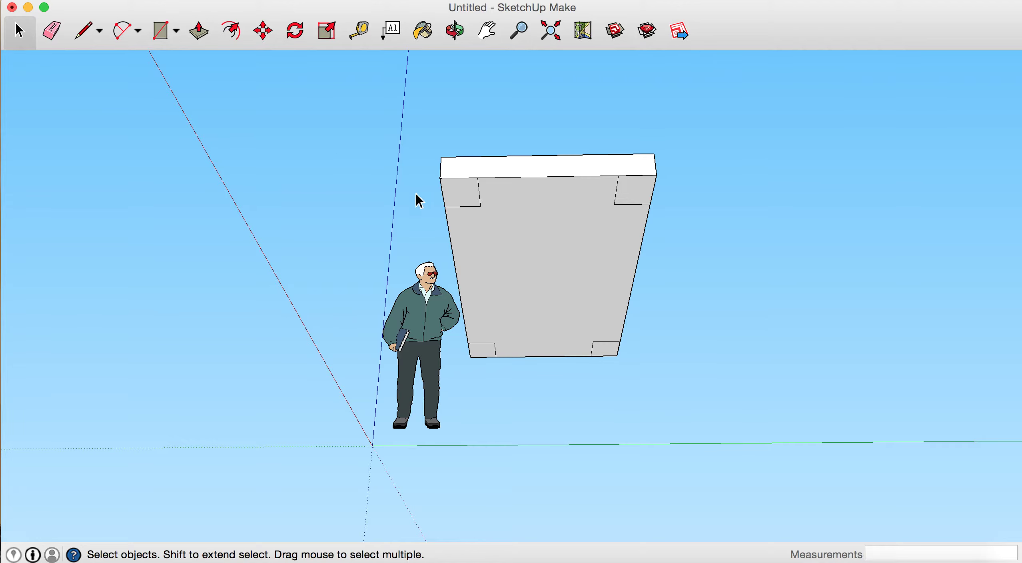
{"action": "left_click", "coordinate": [204, 39]}
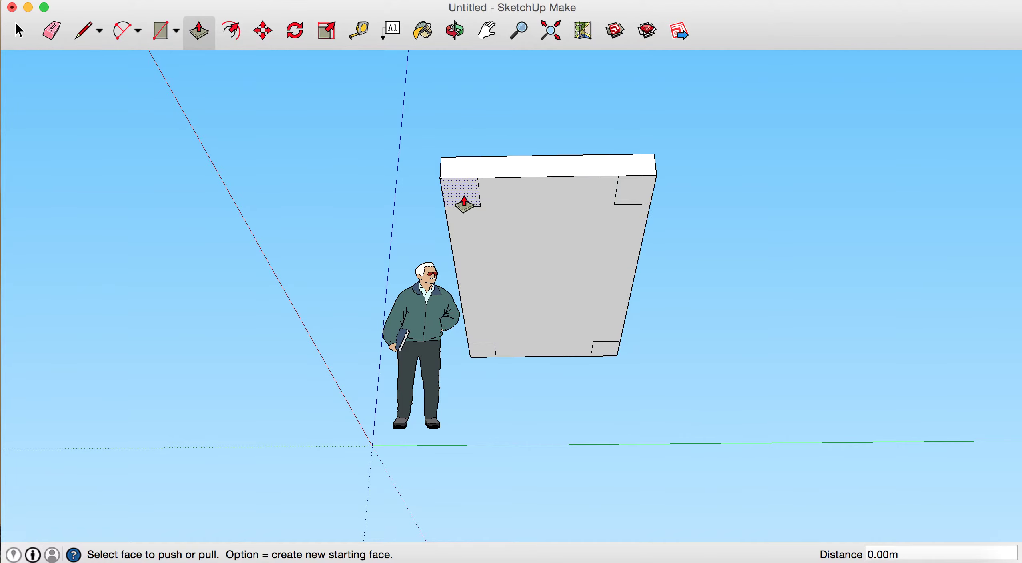
{"action": "left_click_drag", "start_coordinate": [464, 204], "coordinate": [467, 261]}
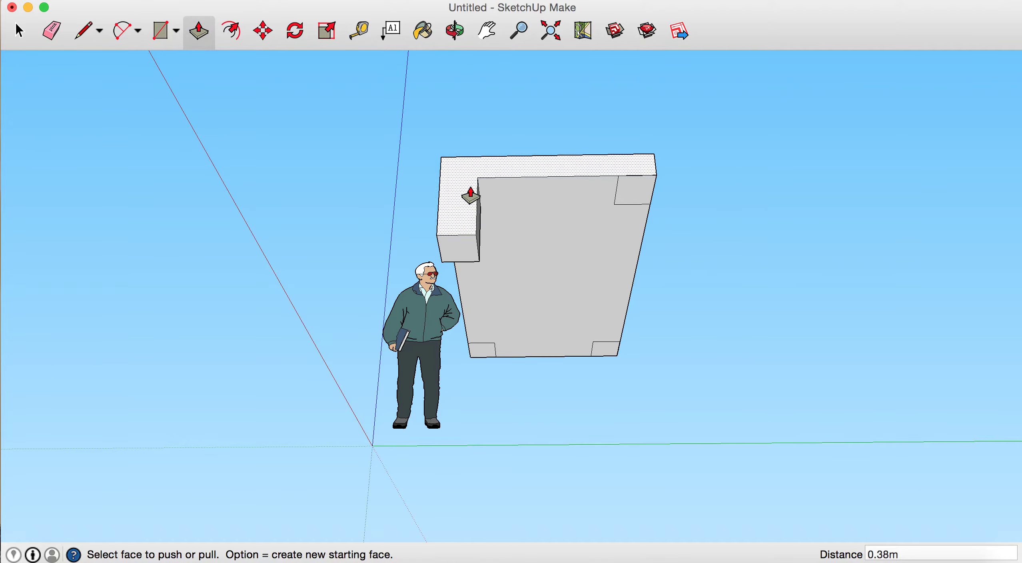
Draw a reference line from the leg's bottom inner corner along the green axis, past the slab's opposite side.
{"action": "left_click", "coordinate": [454, 38]}
{"action": "left_click_drag", "start_coordinate": [467, 73], "coordinate": [500, 213]}
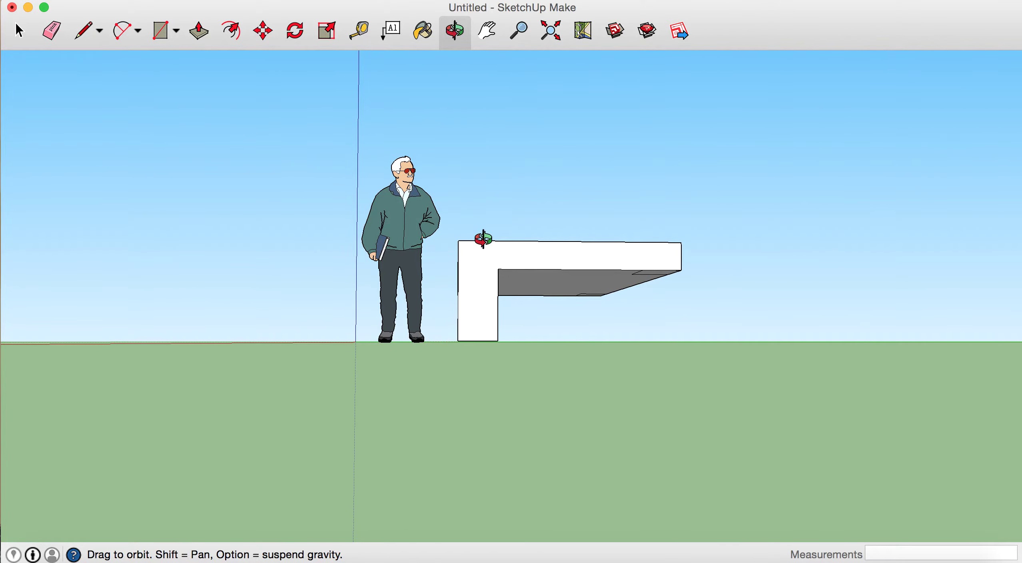
{"action": "left_click_drag", "start_coordinate": [482, 237], "coordinate": [468, 201]}
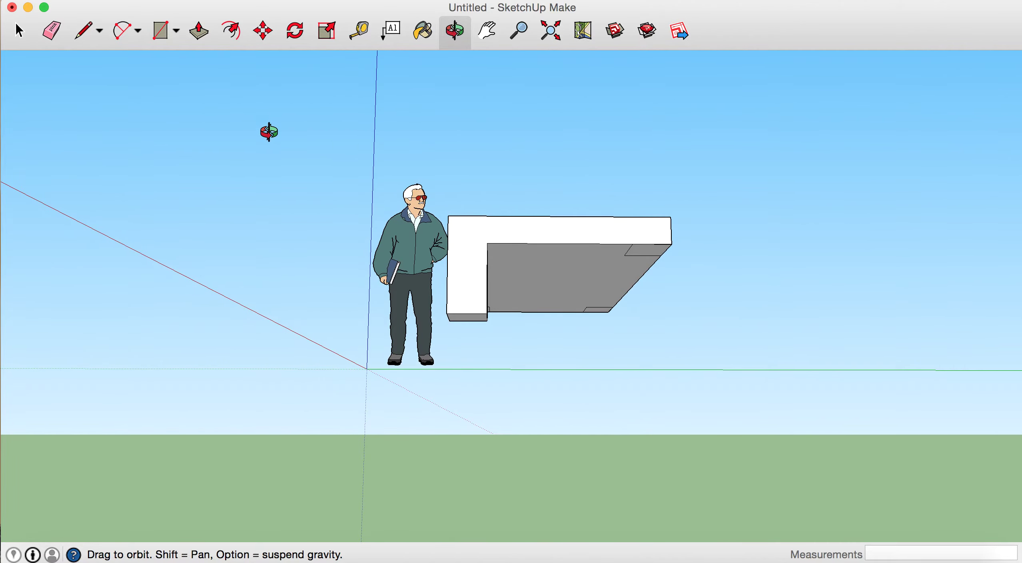
{"action": "left_click", "coordinate": [86, 31]}
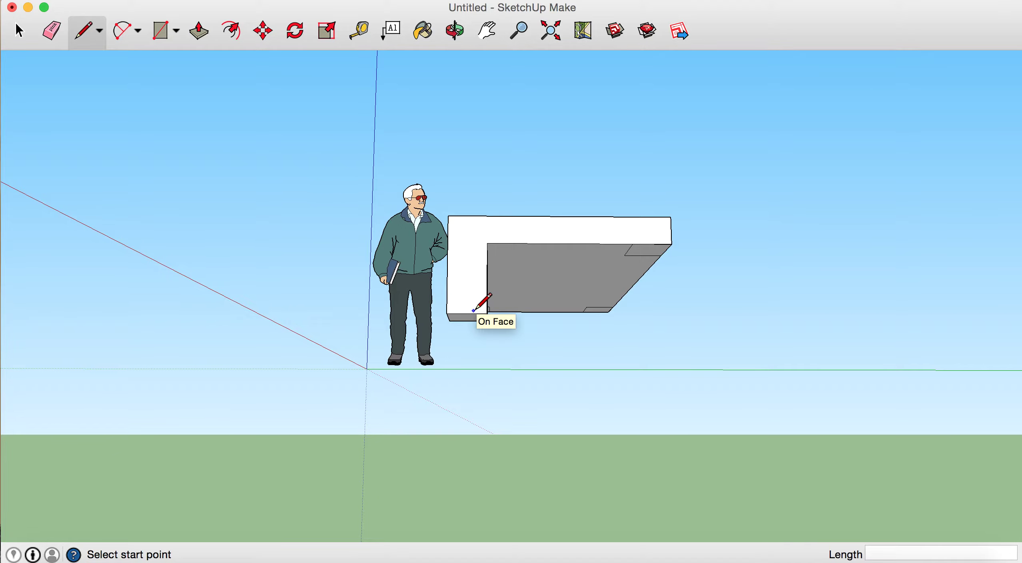
{"action": "left_click", "coordinate": [448, 41]}
{"action": "mouse_move", "coordinate": [477, 180]}
{"action": "left_mouse_down"}
{"action": "mouse_move", "coordinate": [466, 141]}
{"action": "mouse_move", "coordinate": [460, 235]}
{"action": "mouse_move", "coordinate": [461, 212]}
{"action": "left_mouse_up"}
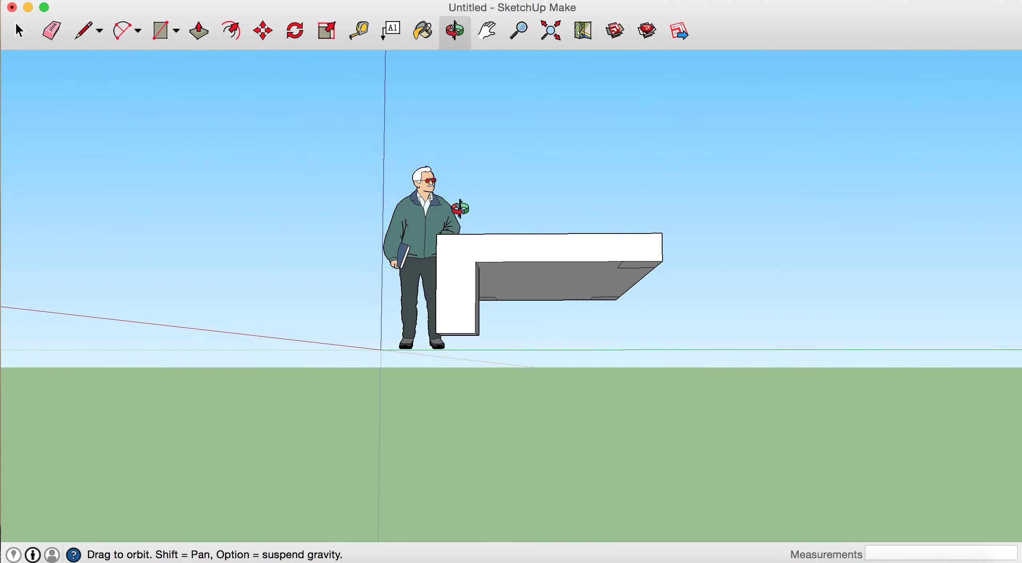
{"action": "left_click", "coordinate": [89, 37]}
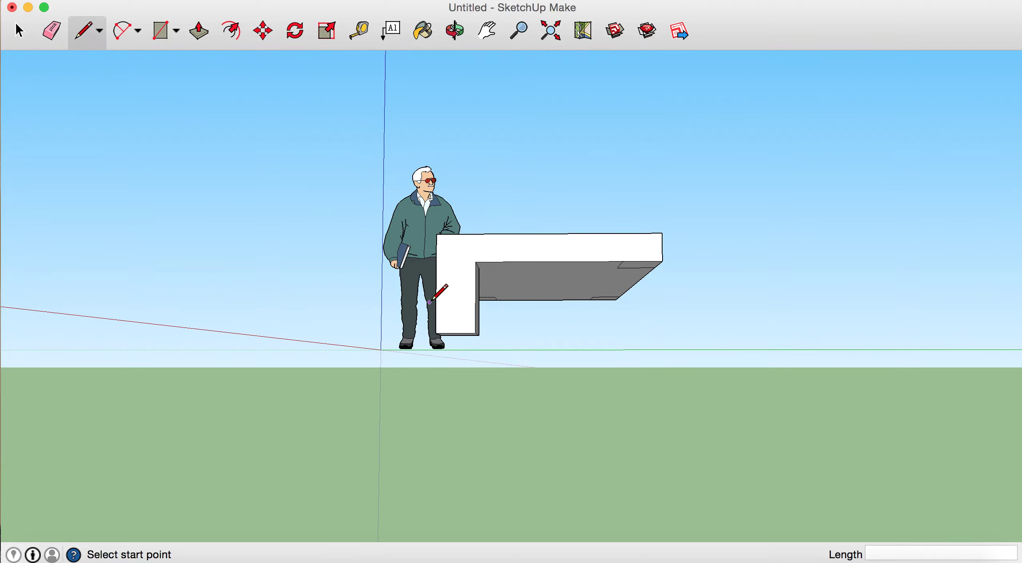
{"action": "left_click", "coordinate": [476, 332]}
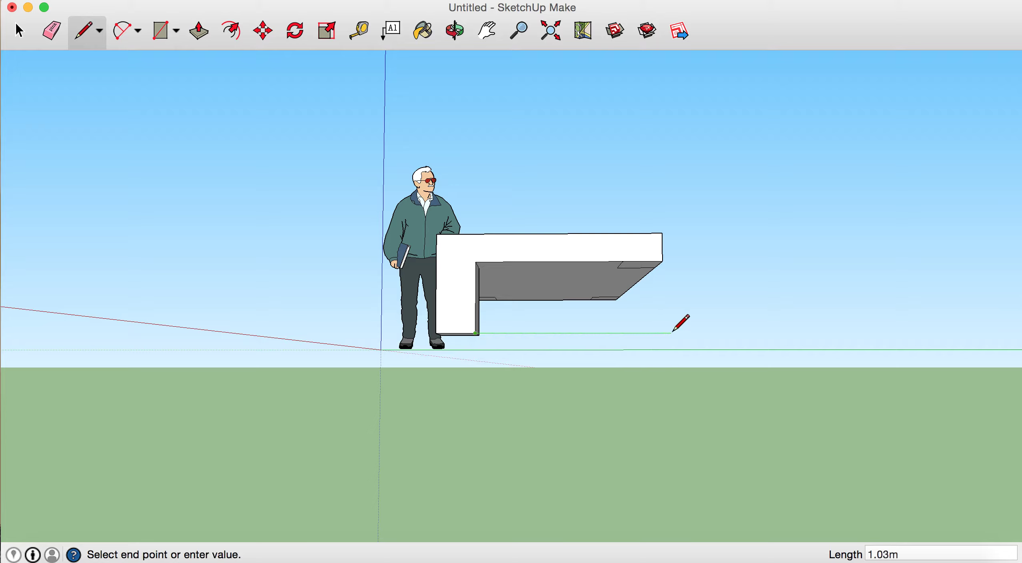
{"action": "left_click", "coordinate": [693, 334]}
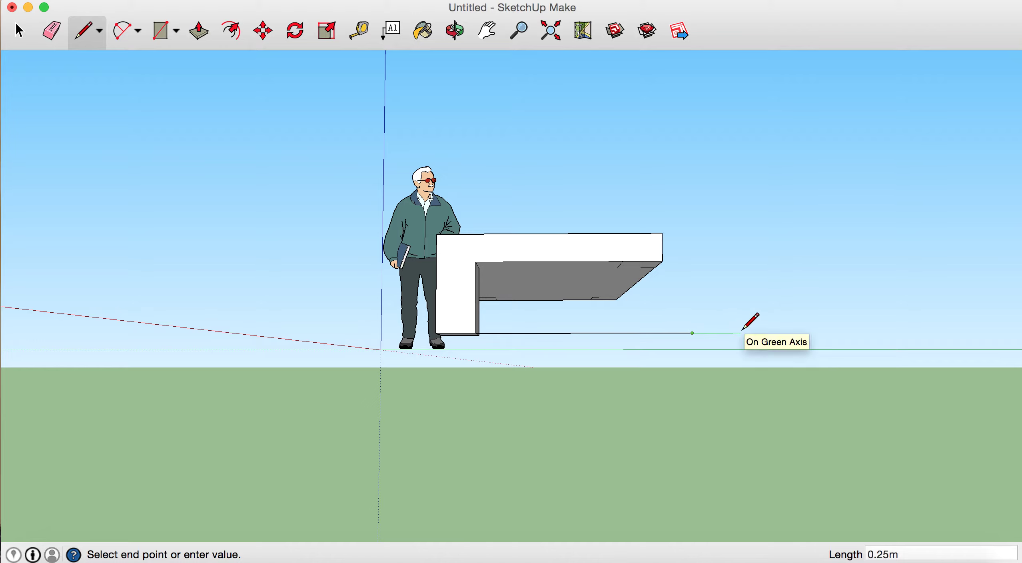
{"action": "key", "text": "Escape"}
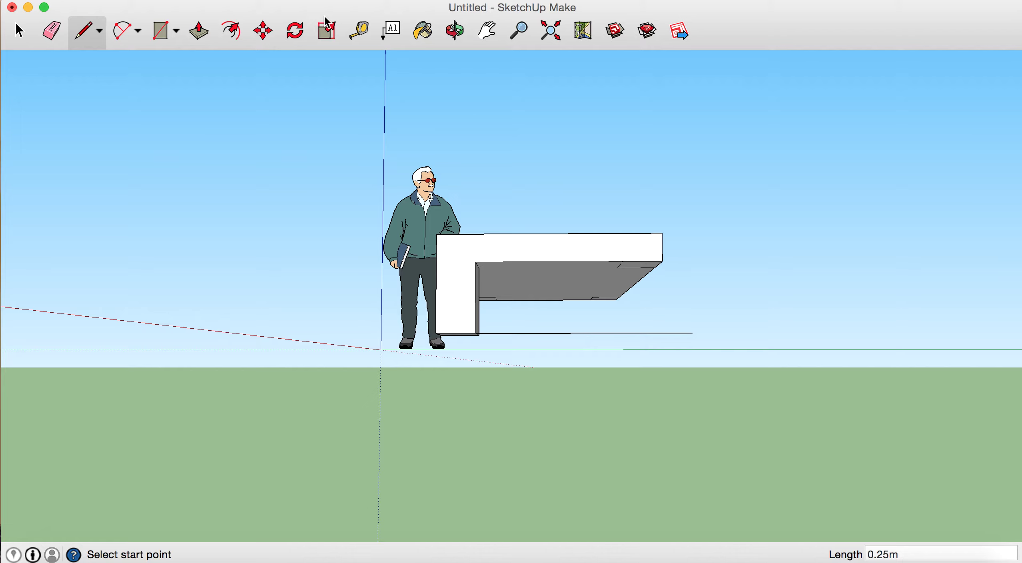
Push/Pull the neighbouring corner rectangle down 0.38 m to the reference line, matching the first leg's height.
{"action": "left_click", "coordinate": [327, 31]}
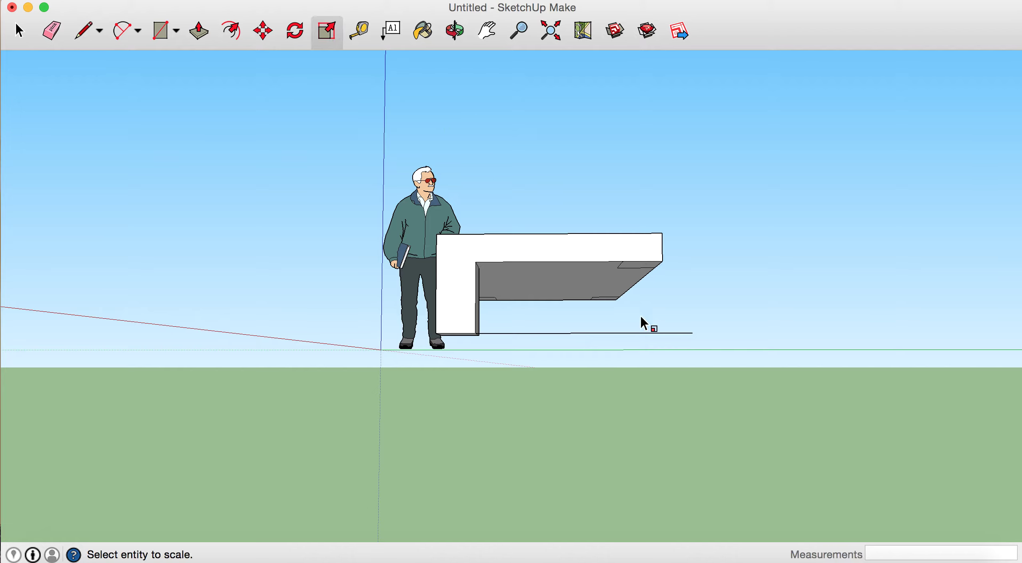
{"action": "left_click", "coordinate": [199, 32]}
{"action": "left_click", "coordinate": [643, 280]}
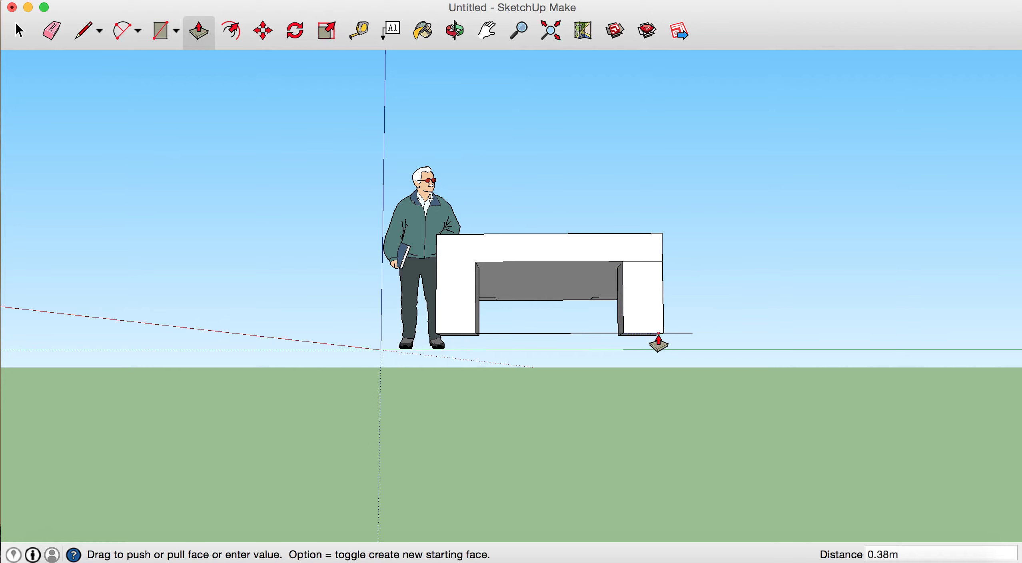
{"action": "left_click", "coordinate": [658, 343]}
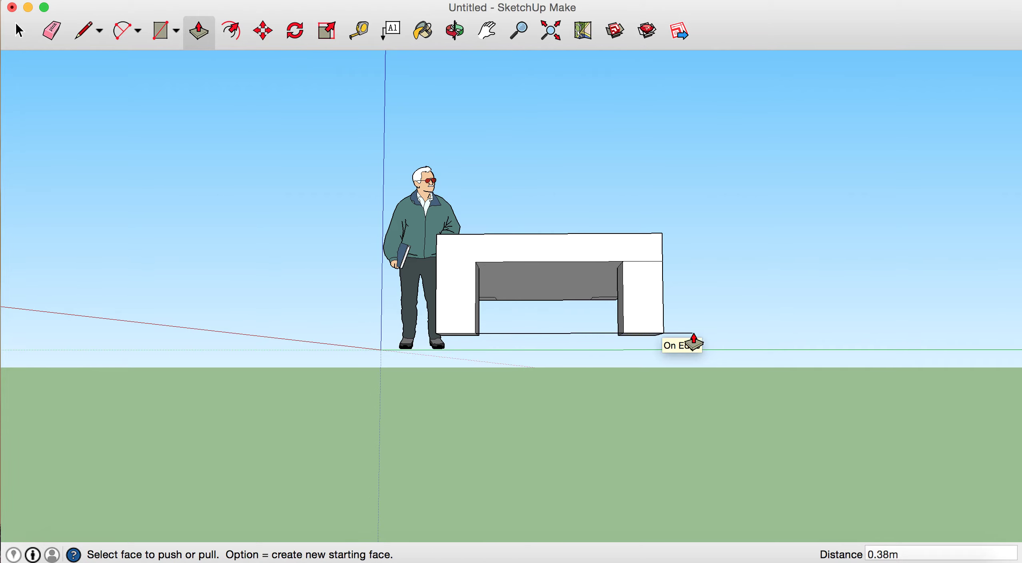
Draw a reference line about 2.66 m long from the second leg's bottom corner along the red axis, past the slab's far end.
{"action": "left_click", "coordinate": [456, 30]}
{"action": "left_click_drag", "start_coordinate": [530, 84], "coordinate": [523, 103]}
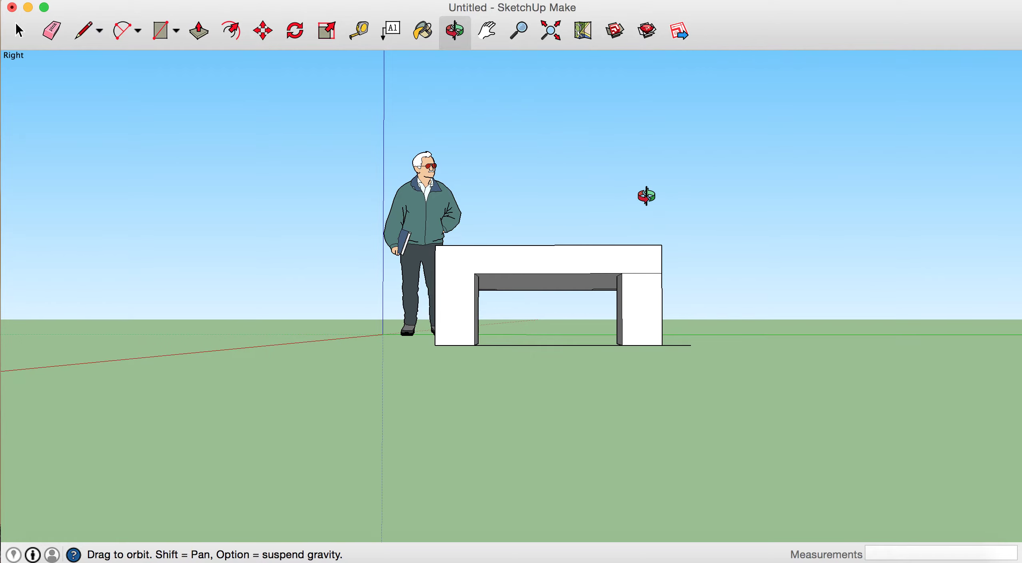
{"action": "left_click_drag", "start_coordinate": [646, 196], "coordinate": [440, 249]}
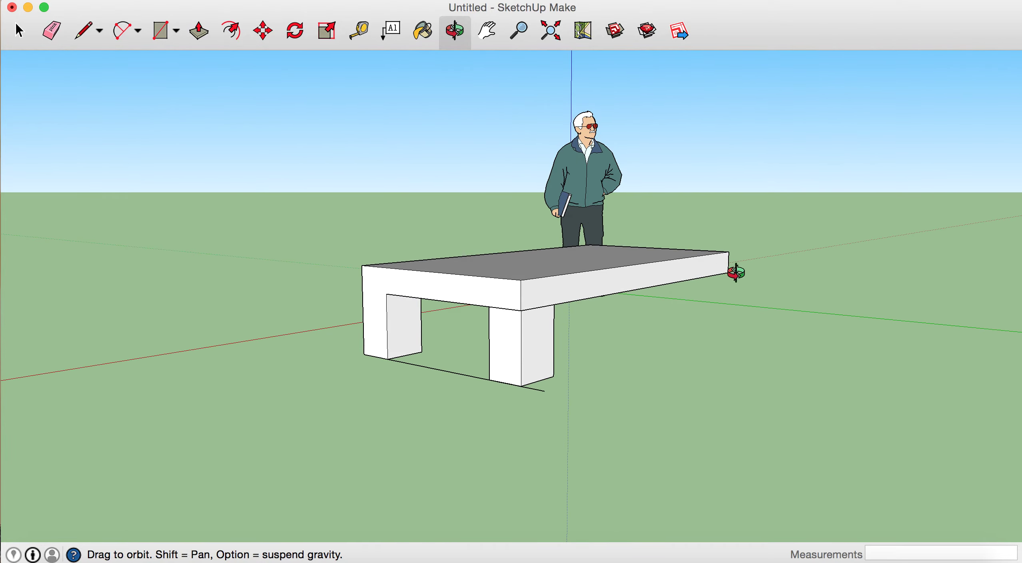
{"action": "mouse_move", "coordinate": [736, 273]}
{"action": "left_mouse_down"}
{"action": "mouse_move", "coordinate": [751, 306]}
{"action": "mouse_move", "coordinate": [625, 313]}
{"action": "mouse_move", "coordinate": [550, 304]}
{"action": "mouse_move", "coordinate": [527, 285]}
{"action": "left_mouse_up"}
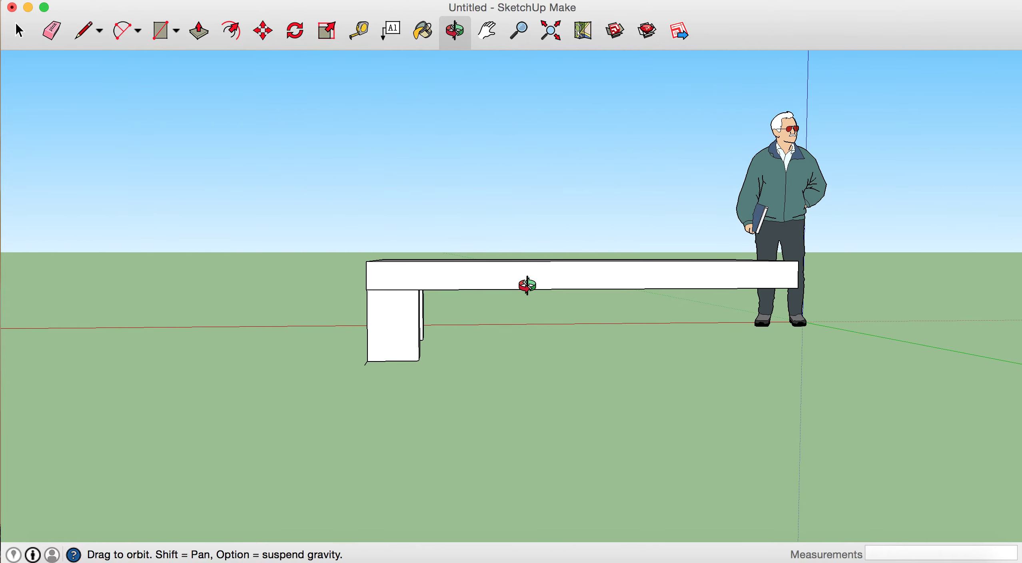
{"action": "left_click", "coordinate": [81, 39]}
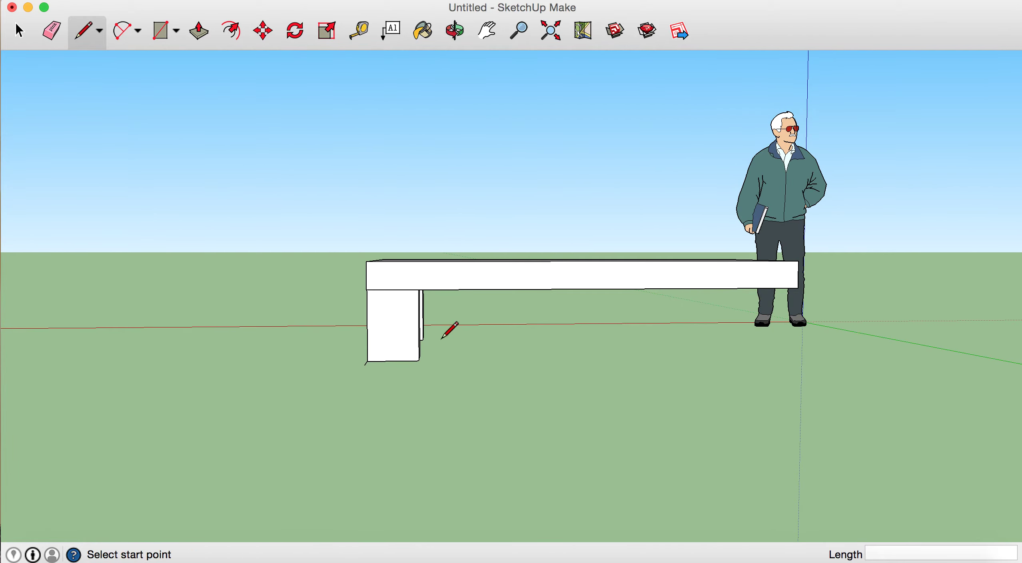
{"action": "left_click", "coordinate": [418, 361]}
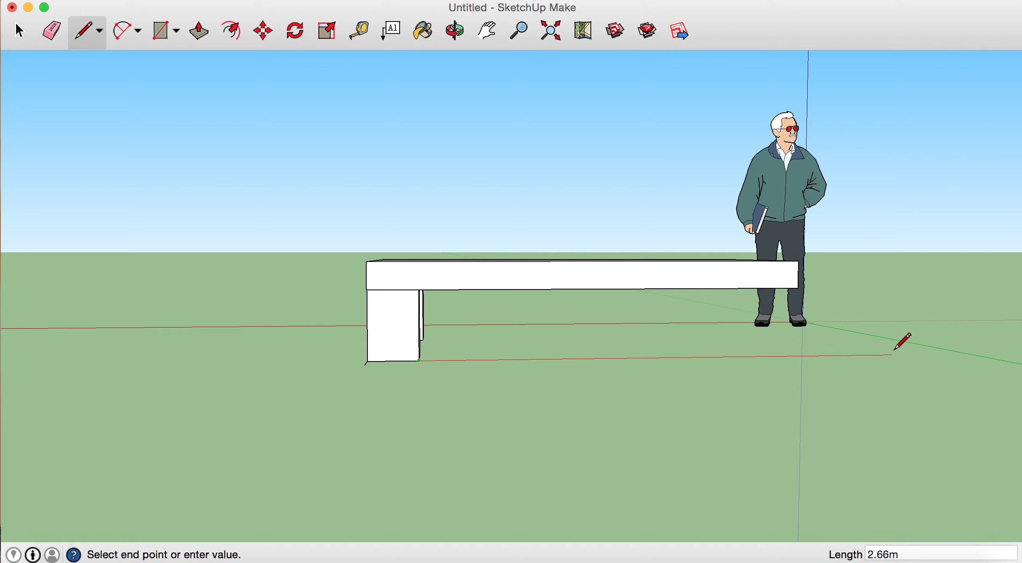
{"action": "left_click", "coordinate": [893, 354]}
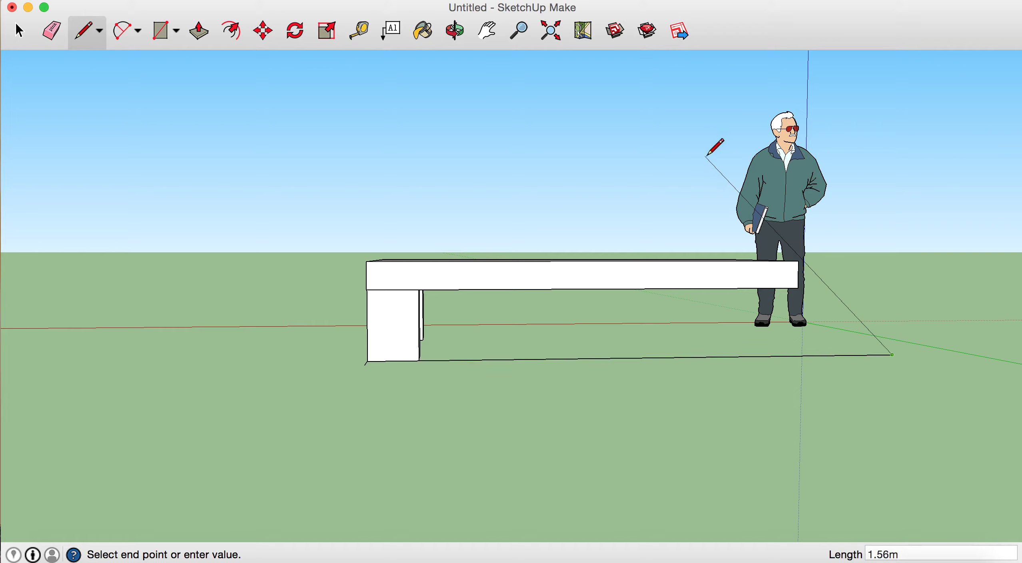
{"action": "key", "text": "Escape"}
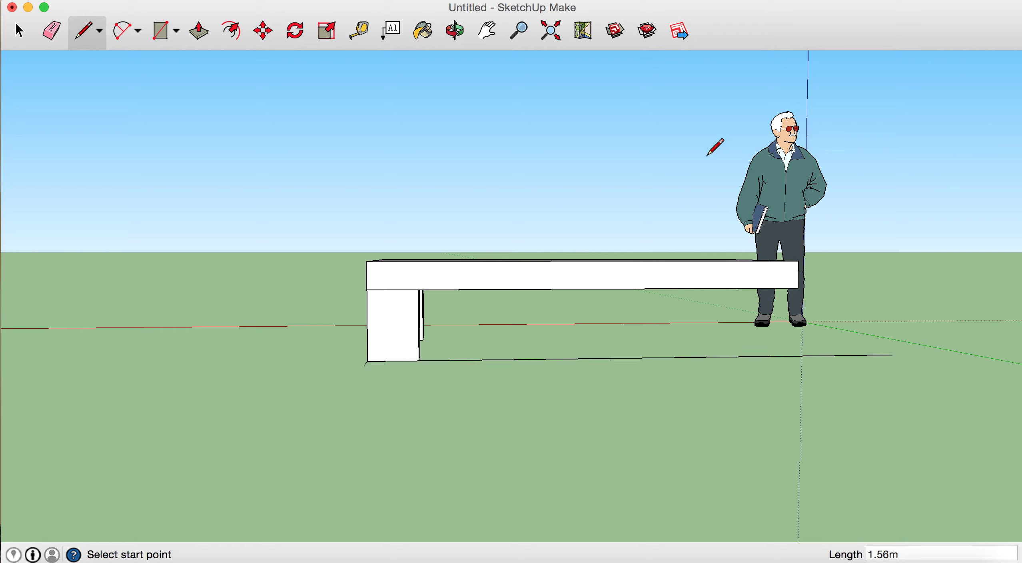
Push/Pull the corner rectangle at the far end of the same long side down 0.38 m to the red-axis reference line.
{"action": "left_click", "coordinate": [455, 32]}
{"action": "mouse_move", "coordinate": [593, 157]}
{"action": "left_mouse_down"}
{"action": "mouse_move", "coordinate": [566, 160]}
{"action": "mouse_move", "coordinate": [641, 148]}
{"action": "left_mouse_up"}
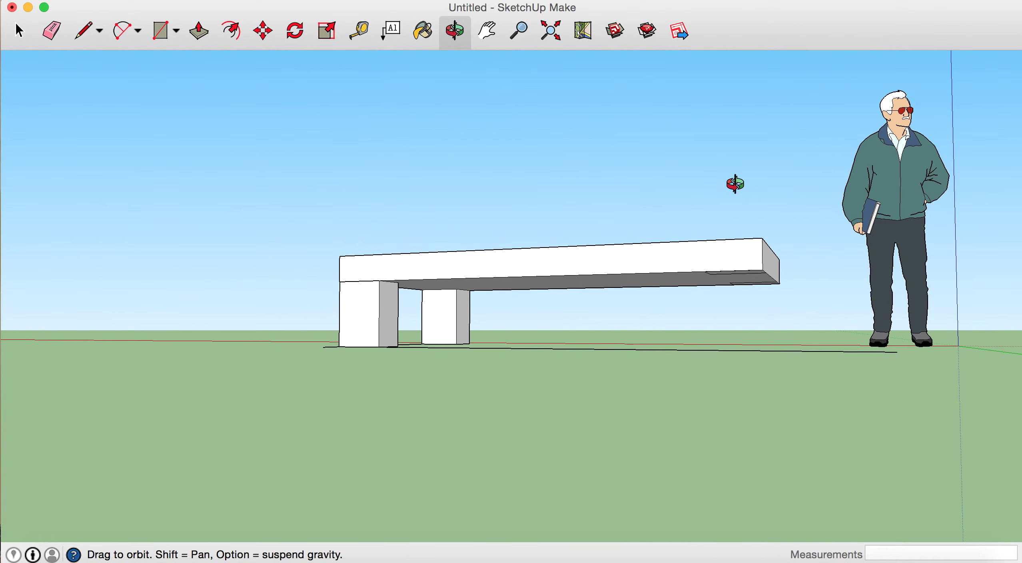
{"action": "left_click_drag", "start_coordinate": [735, 184], "coordinate": [743, 178]}
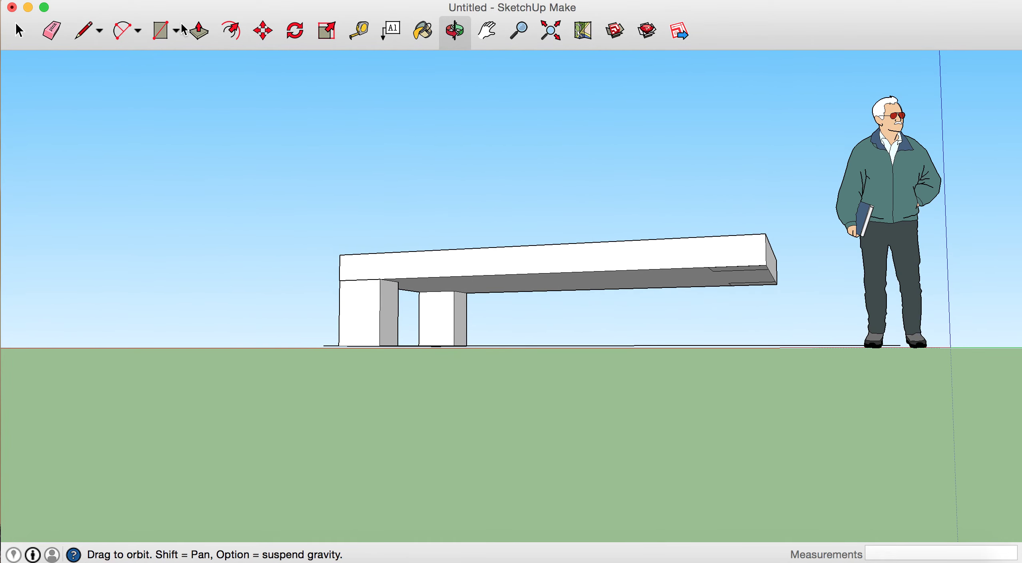
{"action": "left_click", "coordinate": [199, 32]}
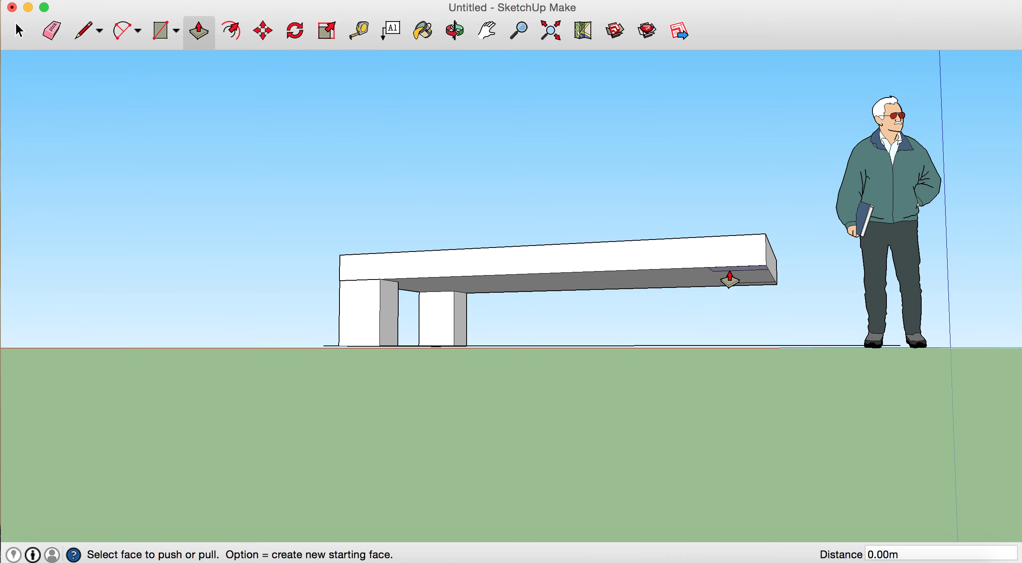
{"action": "left_click_drag", "start_coordinate": [730, 281], "coordinate": [737, 356]}
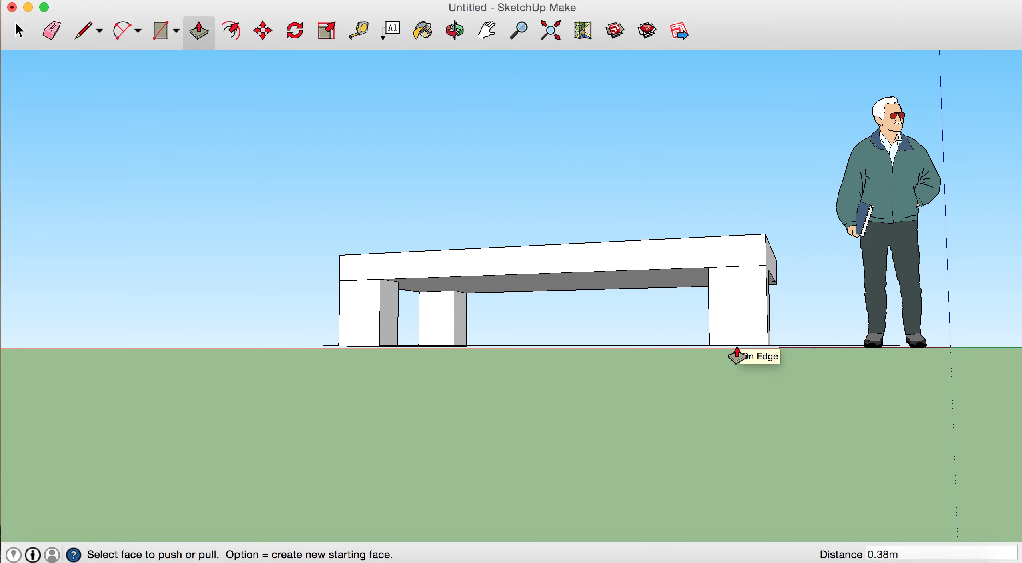
Draw a reference line about 1.36 m long from the third leg's bottom inner corner along the green axis, past the slab's opposite side.
{"action": "left_click", "coordinate": [455, 31]}
{"action": "left_click_drag", "start_coordinate": [691, 226], "coordinate": [536, 296]}
{"action": "left_click_drag", "start_coordinate": [692, 333], "coordinate": [654, 327]}
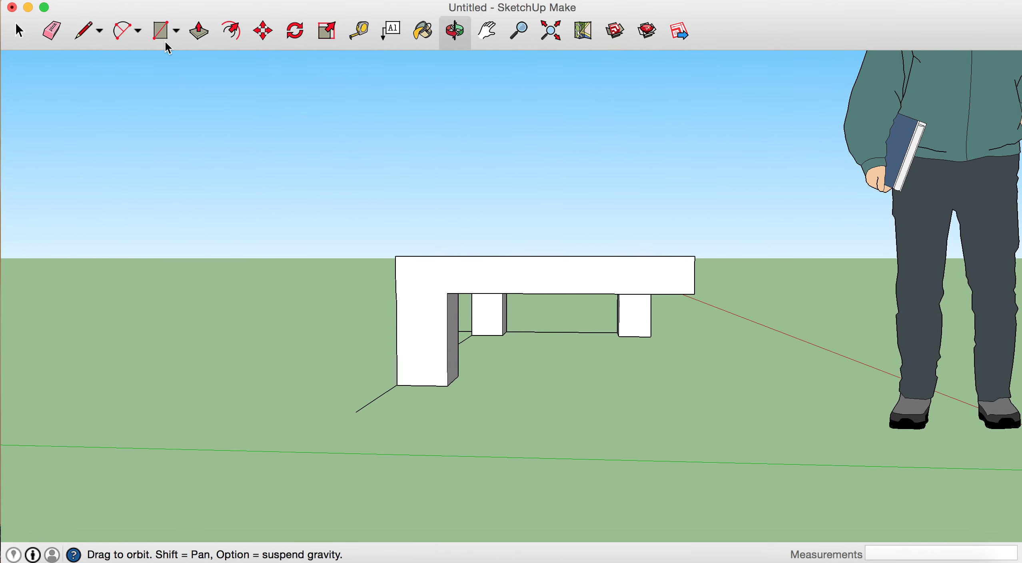
{"action": "left_click", "coordinate": [92, 31]}
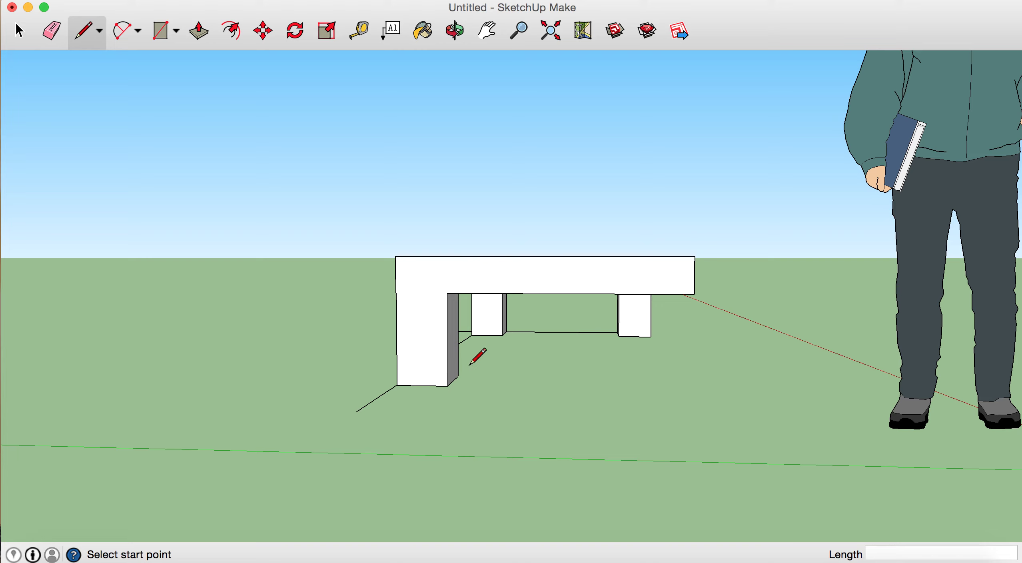
{"action": "left_click", "coordinate": [447, 386]}
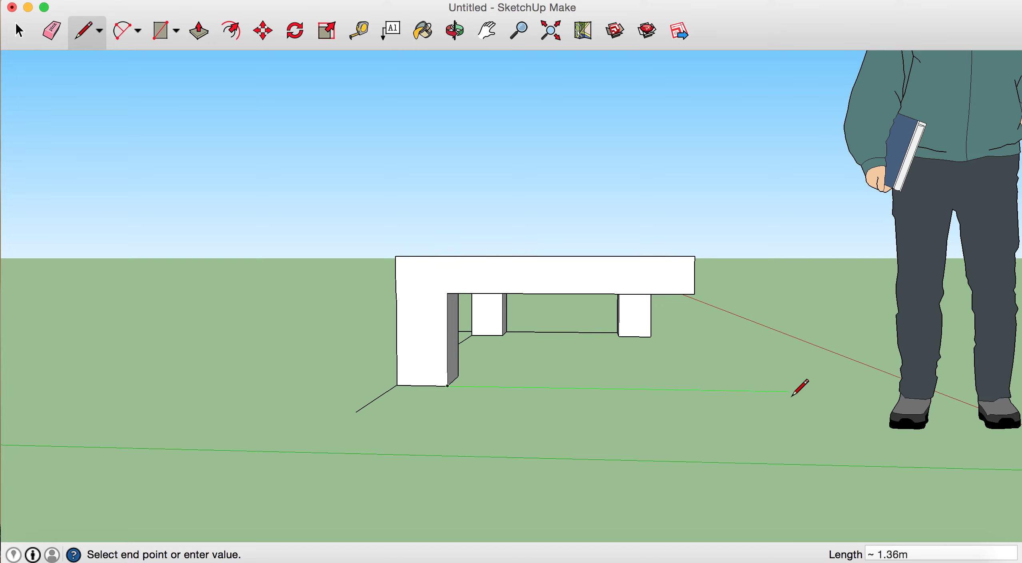
{"action": "left_click", "coordinate": [791, 392]}
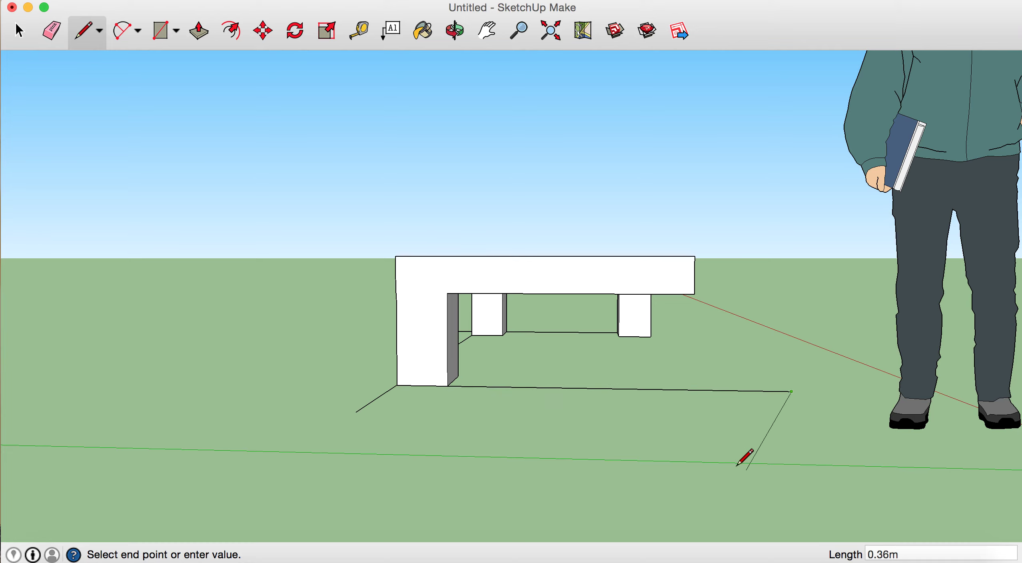
{"action": "key", "text": "Escape"}
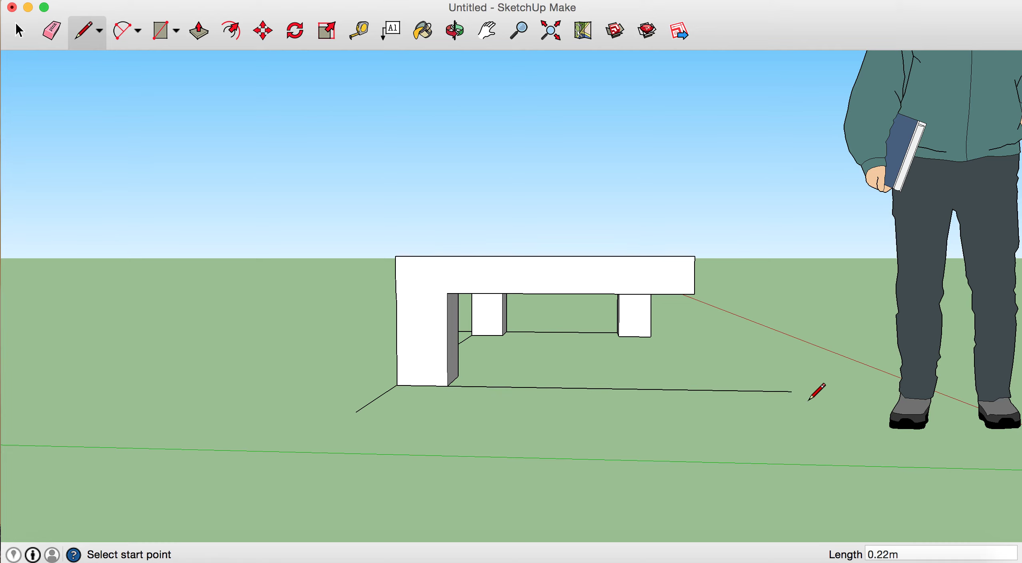
Push/Pull the last corner rectangle down 0.38 m to the new reference line to form the fourth leg.
{"action": "left_click", "coordinate": [456, 32]}
{"action": "left_click_drag", "start_coordinate": [492, 192], "coordinate": [484, 149]}
{"action": "left_click", "coordinate": [199, 31]}
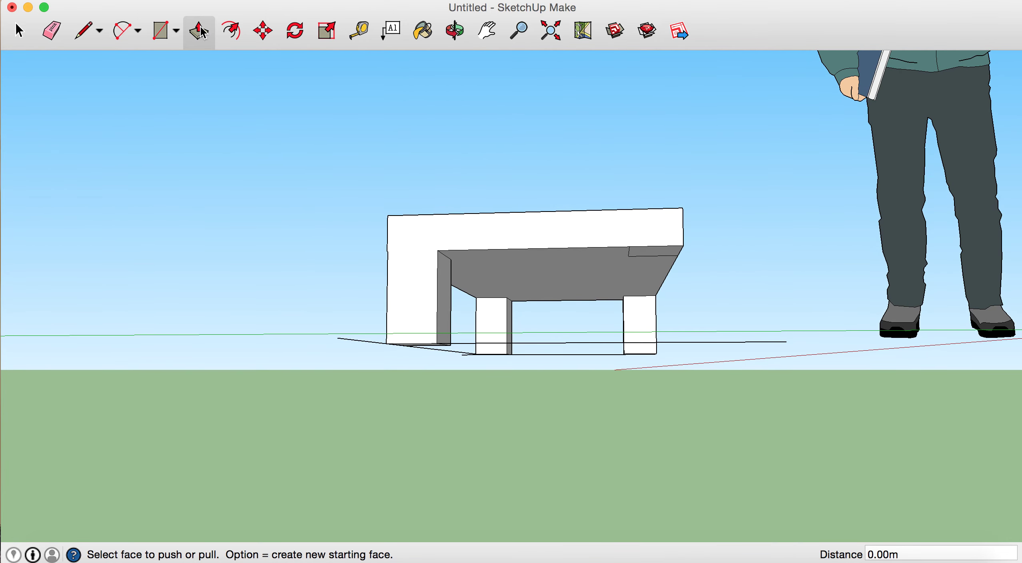
{"action": "left_click", "coordinate": [649, 260]}
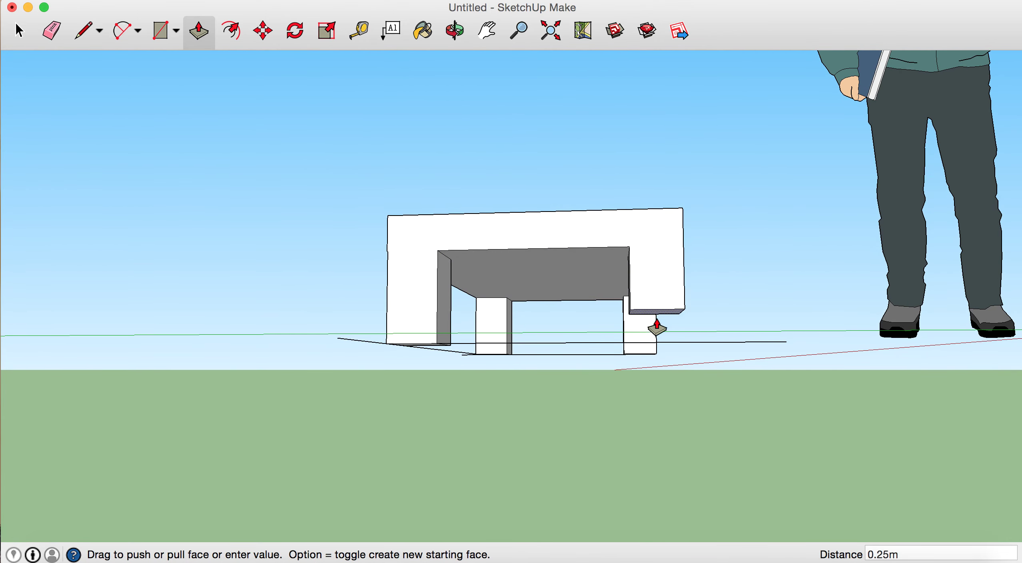
{"action": "left_click", "coordinate": [659, 348]}
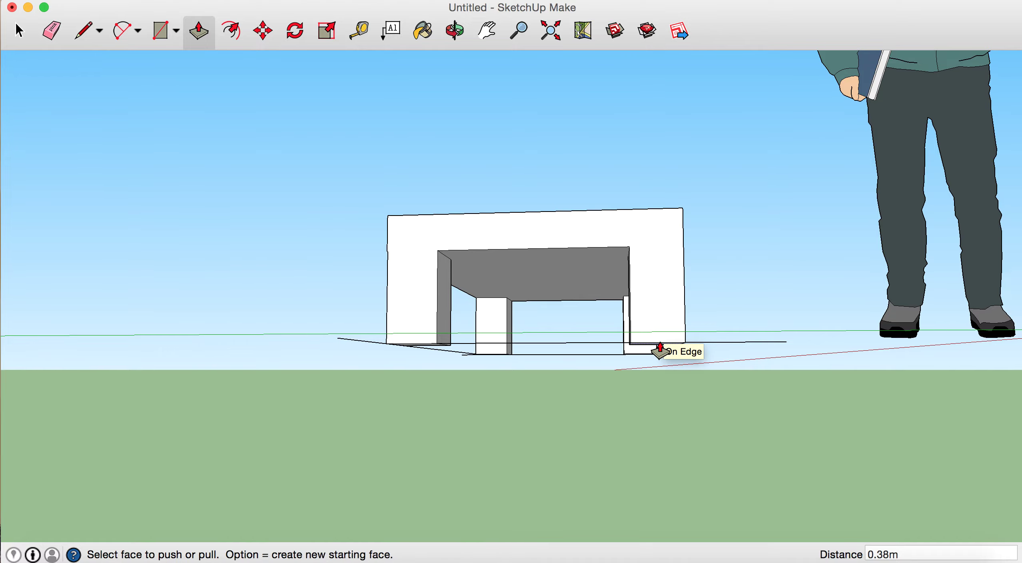
Show the table and the reference lines around its legs from slightly above, with the Select tool active.
{"action": "left_click", "coordinate": [454, 31]}
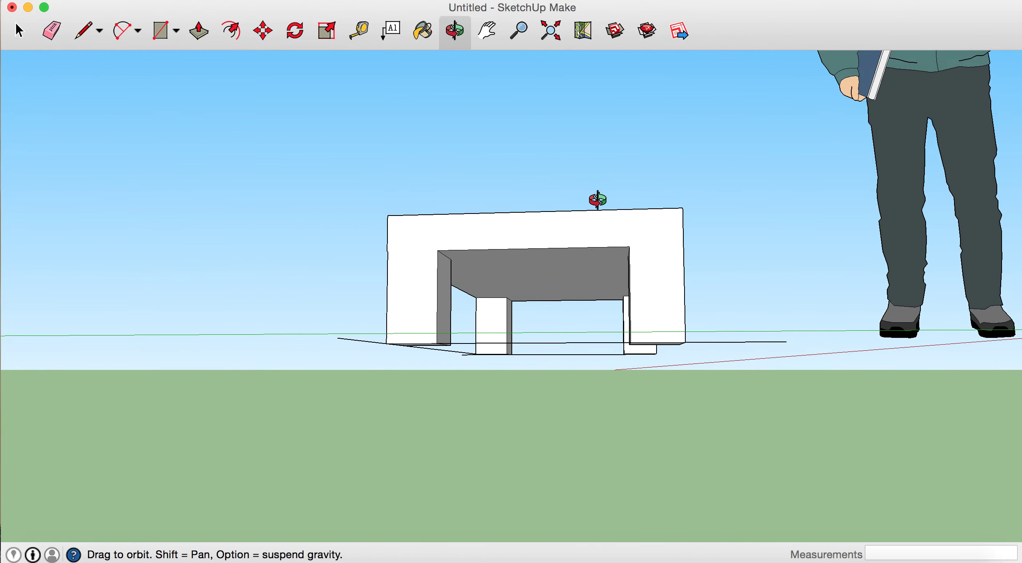
{"action": "left_click_drag", "start_coordinate": [598, 201], "coordinate": [688, 223]}
{"action": "left_click_drag", "start_coordinate": [421, 229], "coordinate": [575, 244]}
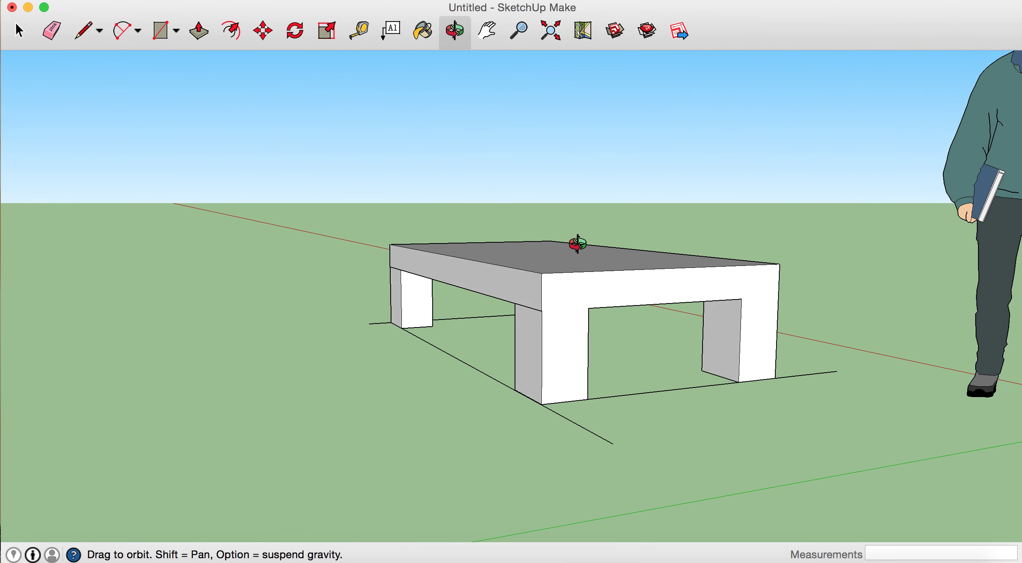
{"action": "left_click", "coordinate": [24, 32]}
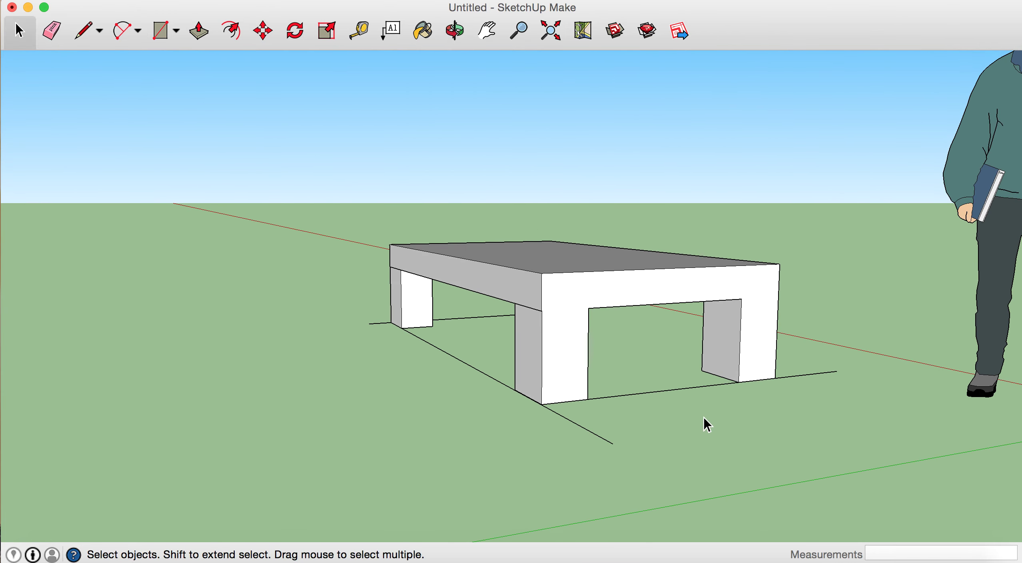